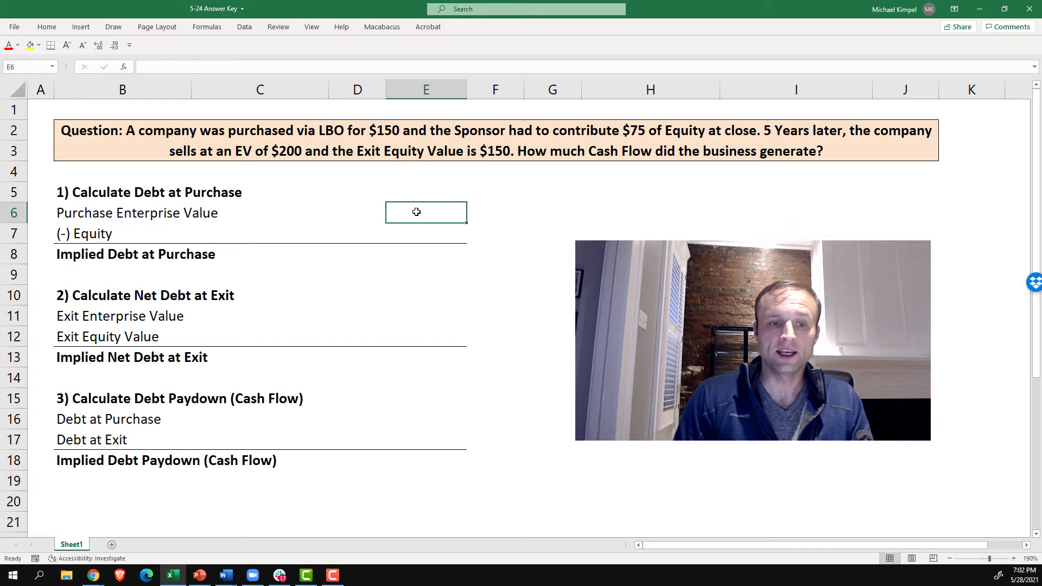
type("150")
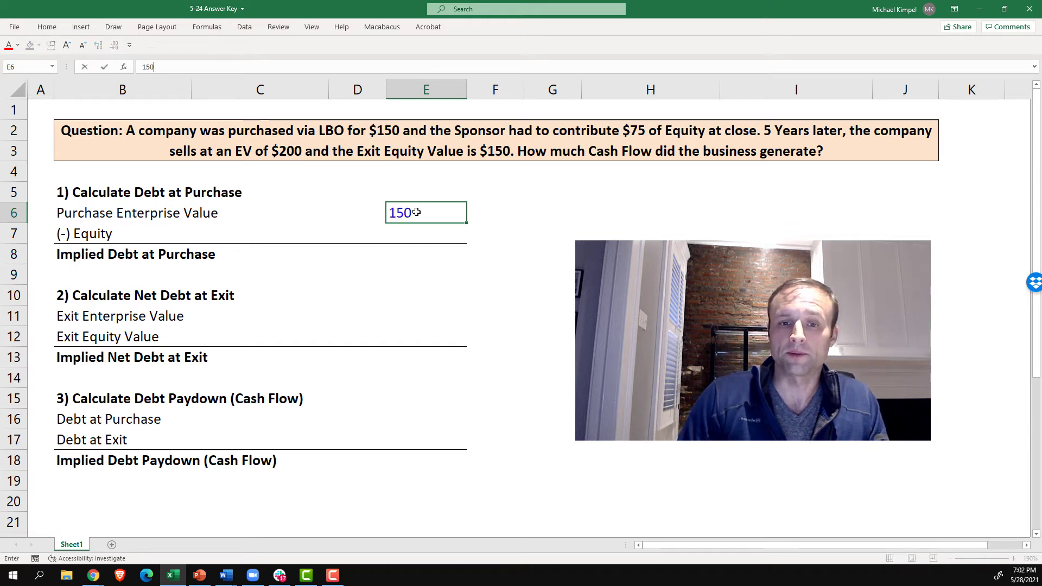
Enter a $150 purchase enterprise value in E6 and -75 equity in E7
key("ctrl+Return")
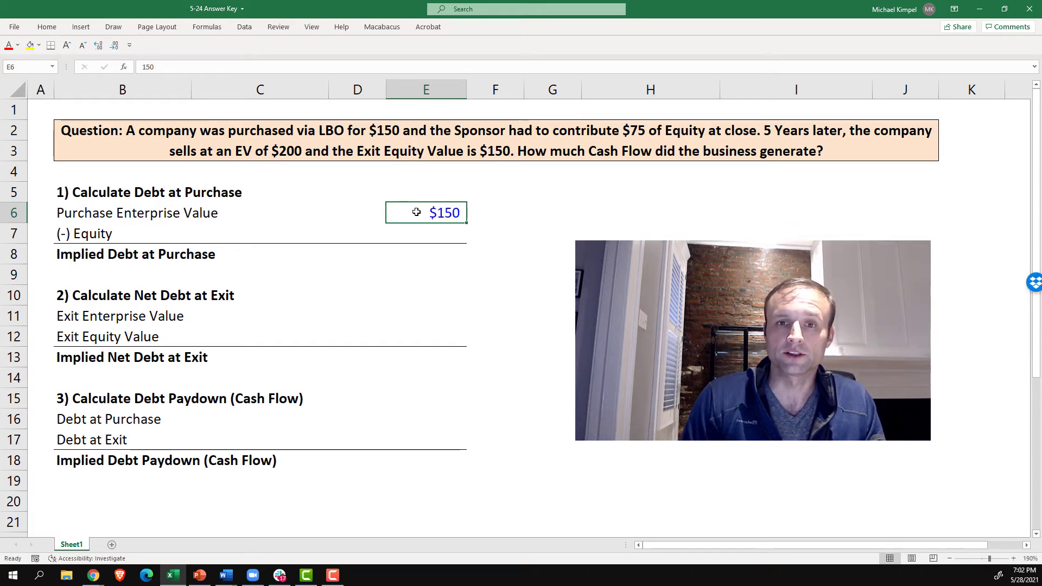
key("Down")
type("-75")
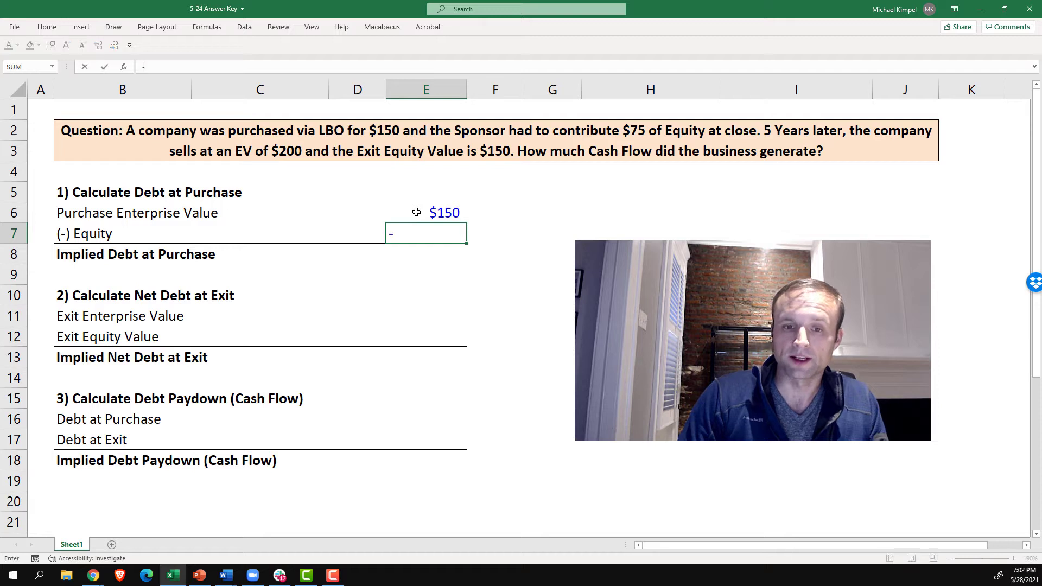
key("ctrl+Return")
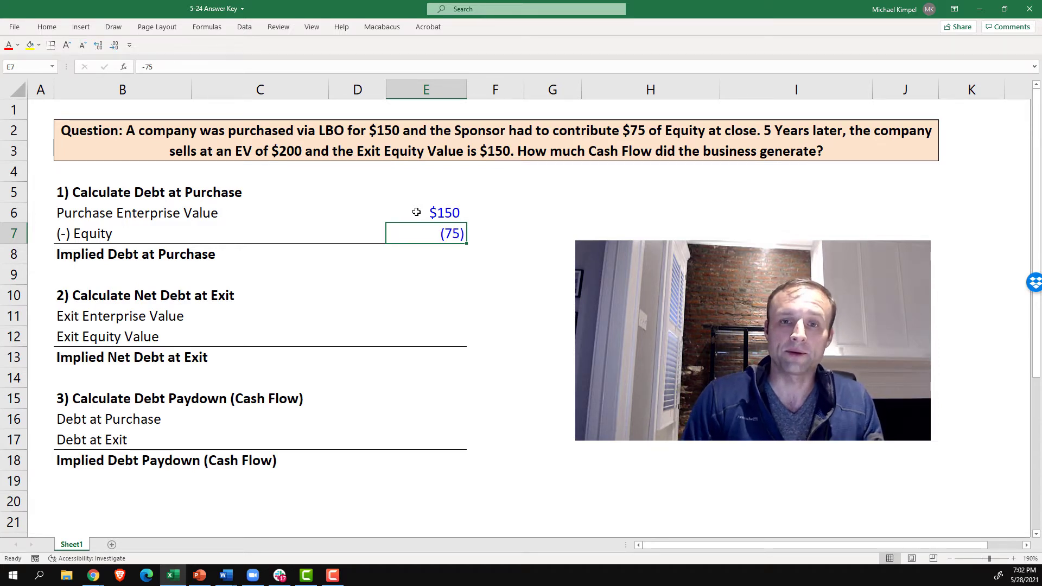
AutoSum E8 as =SUM(E6:E7), giving a $75 implied debt at purchase
key("Down")
key("alt+equal")
key("ctrl+Return")
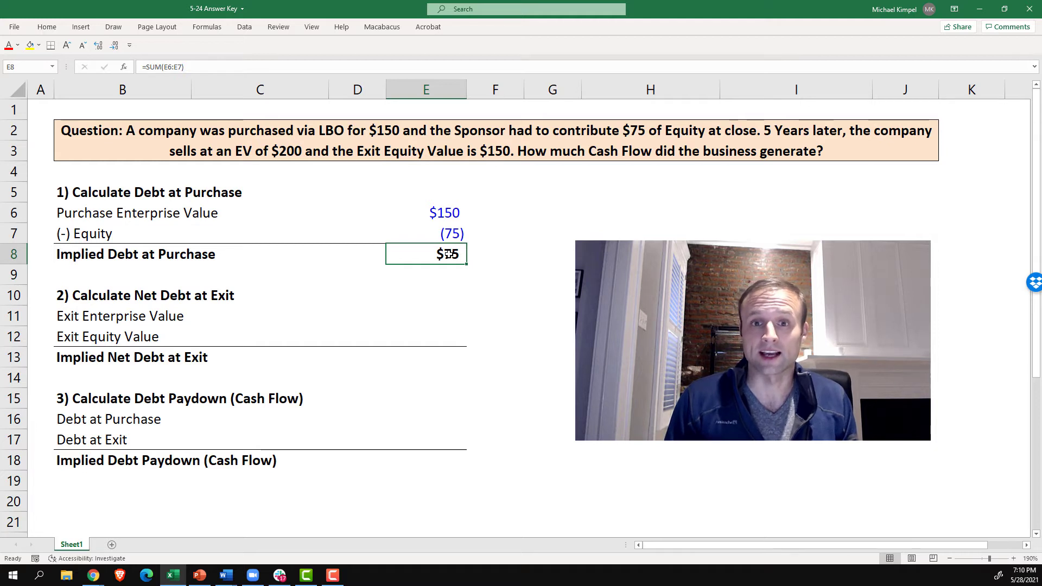
Enter a $200 exit enterprise value in E11 and -150 exit equity in E12
key("Down")
key("Down")
key("Down")
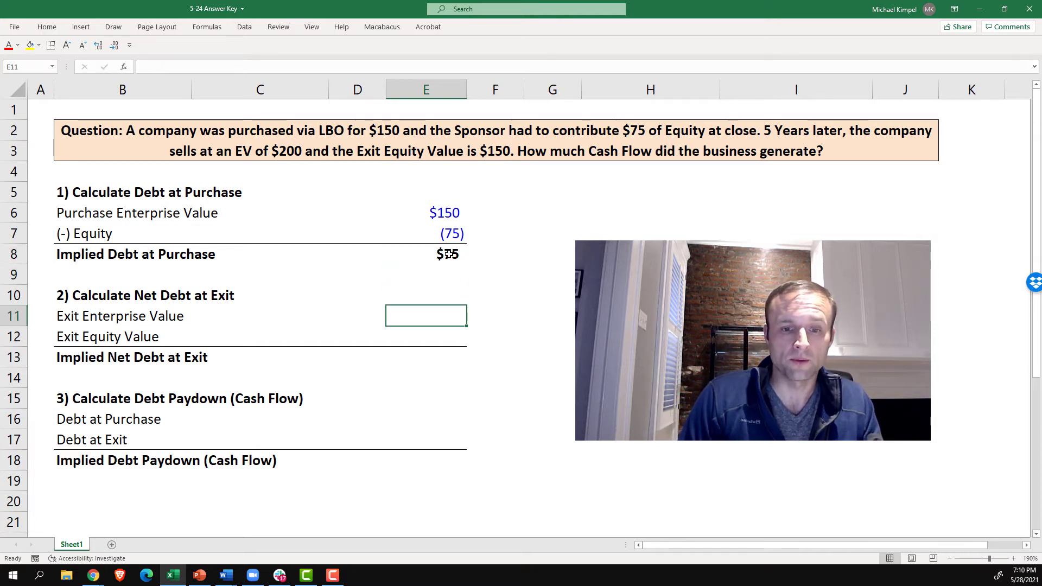
type("200")
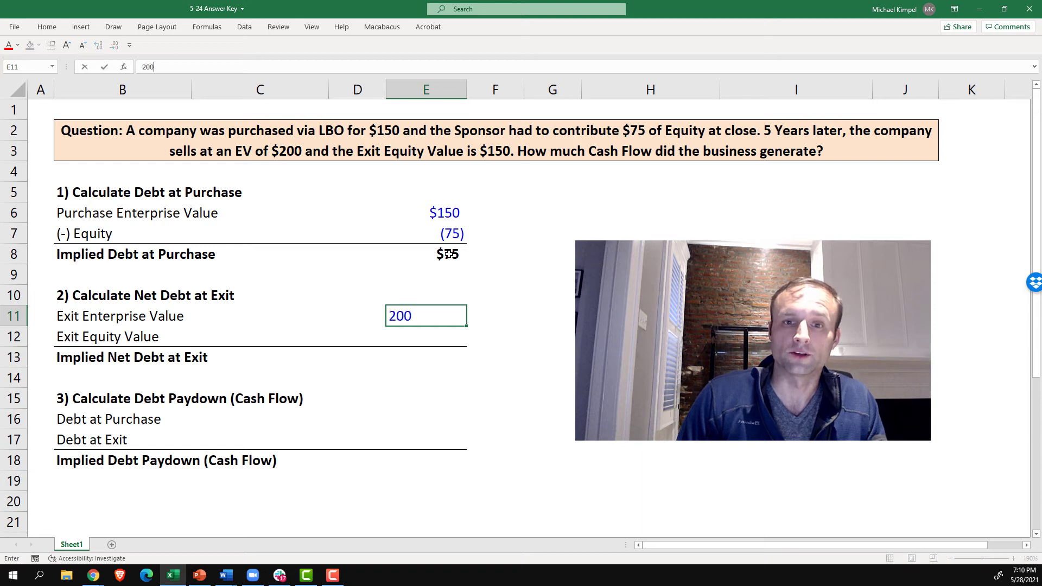
key("ctrl+Return")
key("Return")
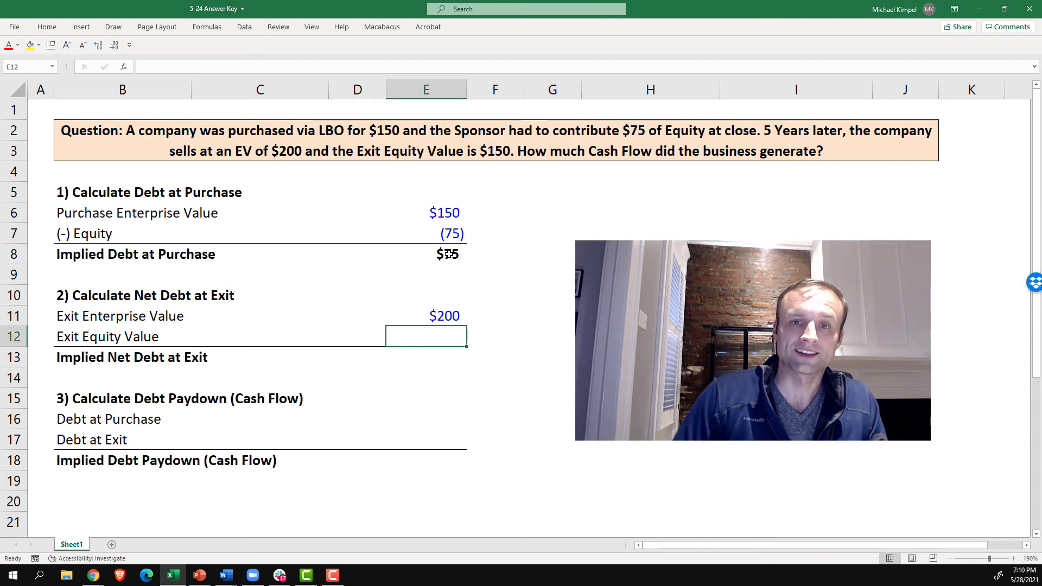
type("-150")
key("ctrl+Return")
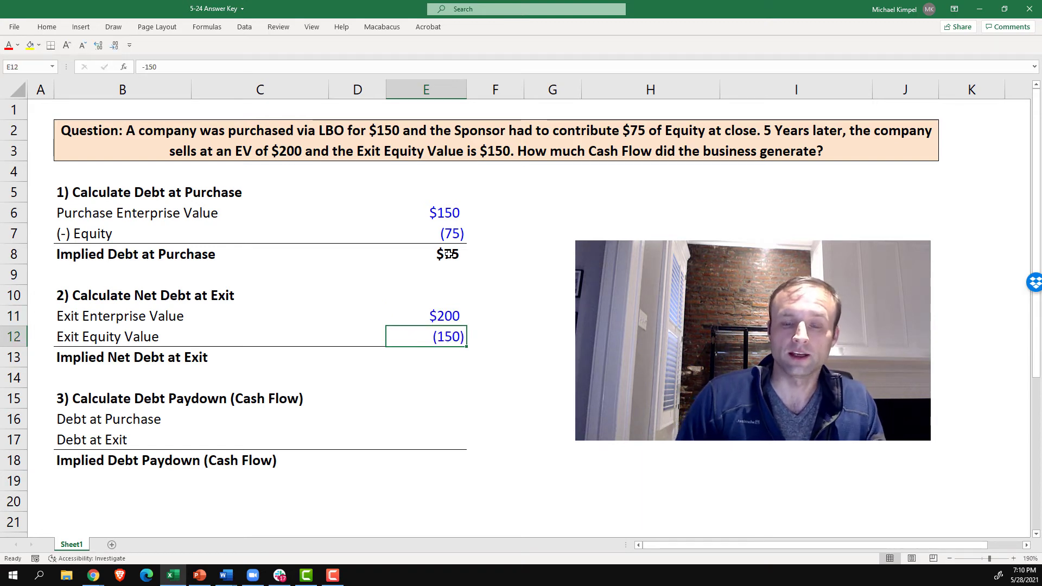
AutoSum E13 as =SUM(E11:E12), giving a $50 implied net debt at exit
key("Return")
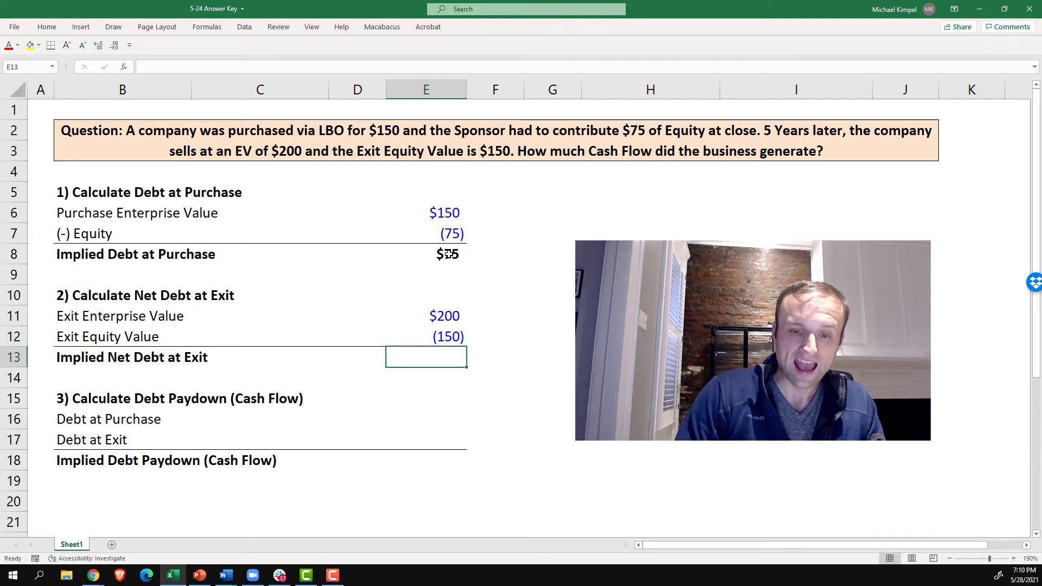
key("alt+=")
key("ctrl+Return")
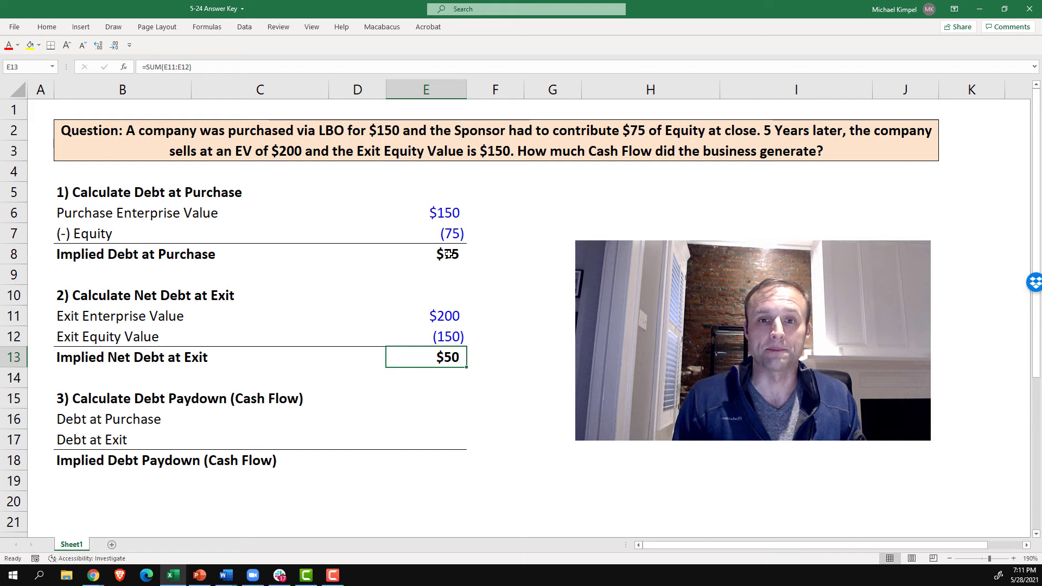
Link E16 to debt at purchase (=+E8, $75) and E17 to exit debt (=-E13, -50)
key("Down")
key("Down")
key("Down")
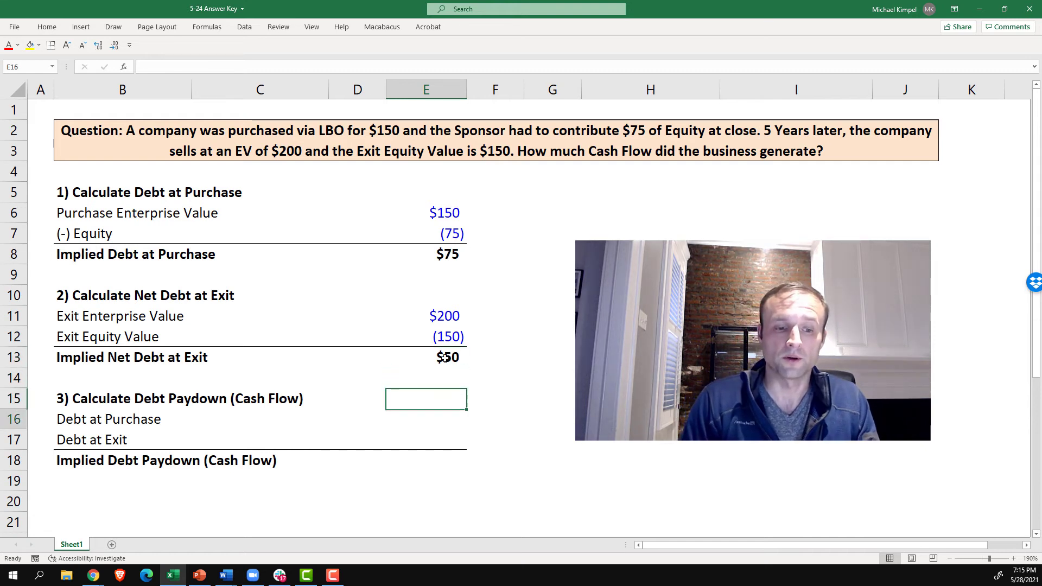
type("+")
key("Up")
key("Up")
key("Up")
key("Up")
key("Up")
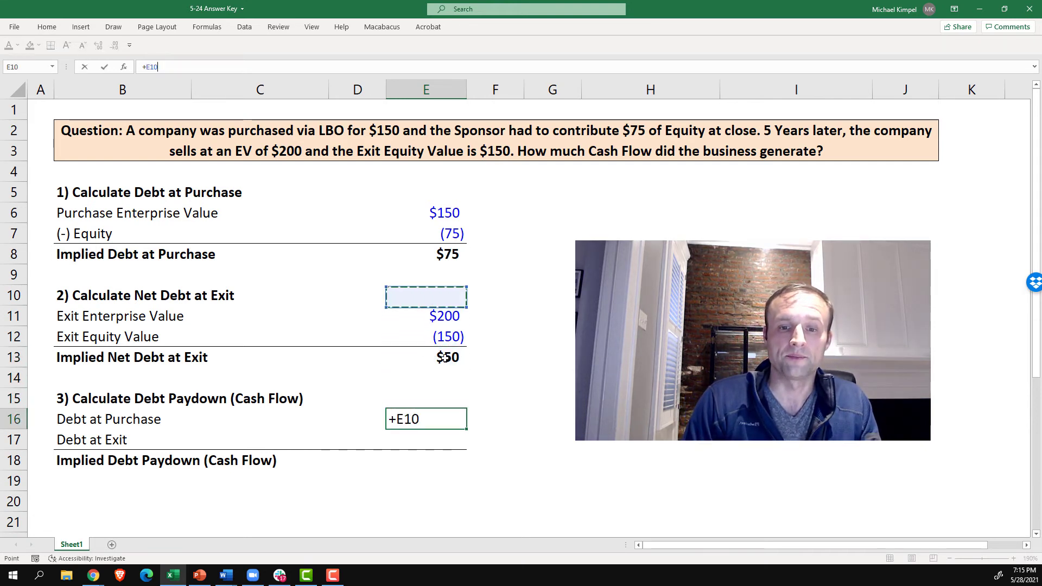
key("Up")
key("Up")
key("Return")
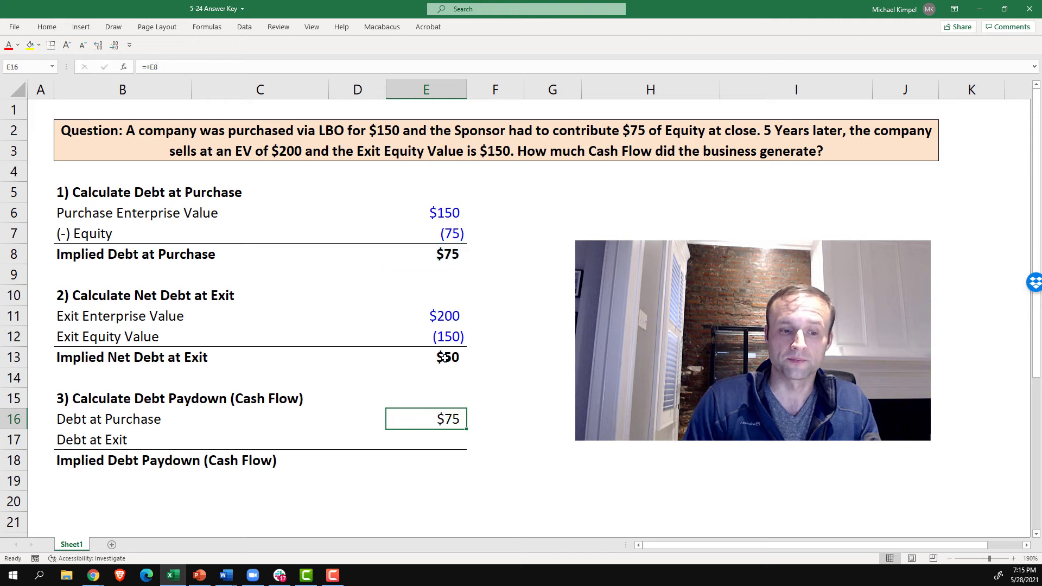
key("Down")
type("-")
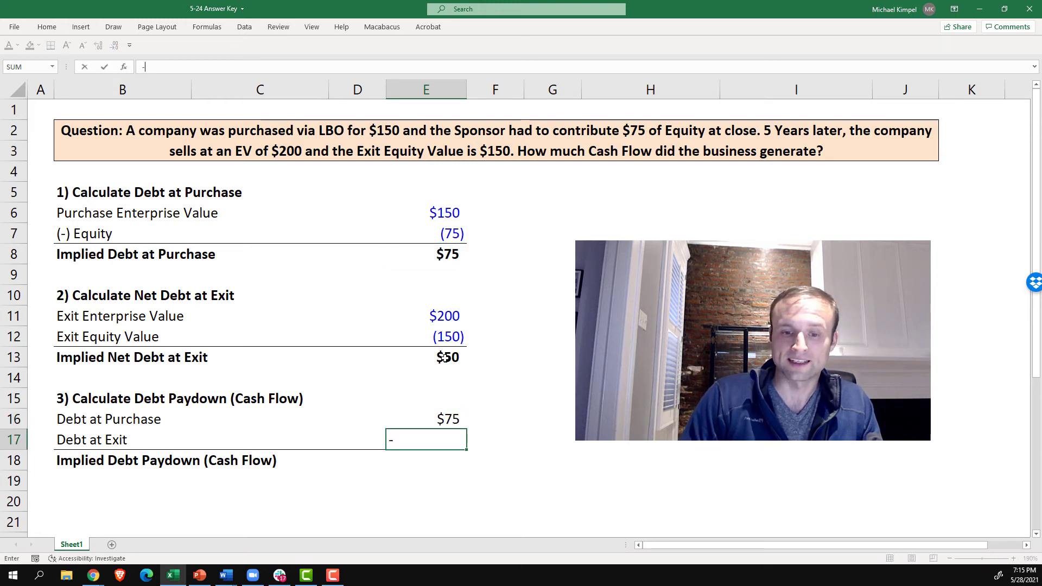
key("Up")
key("Up")
key("Up")
key("Up")
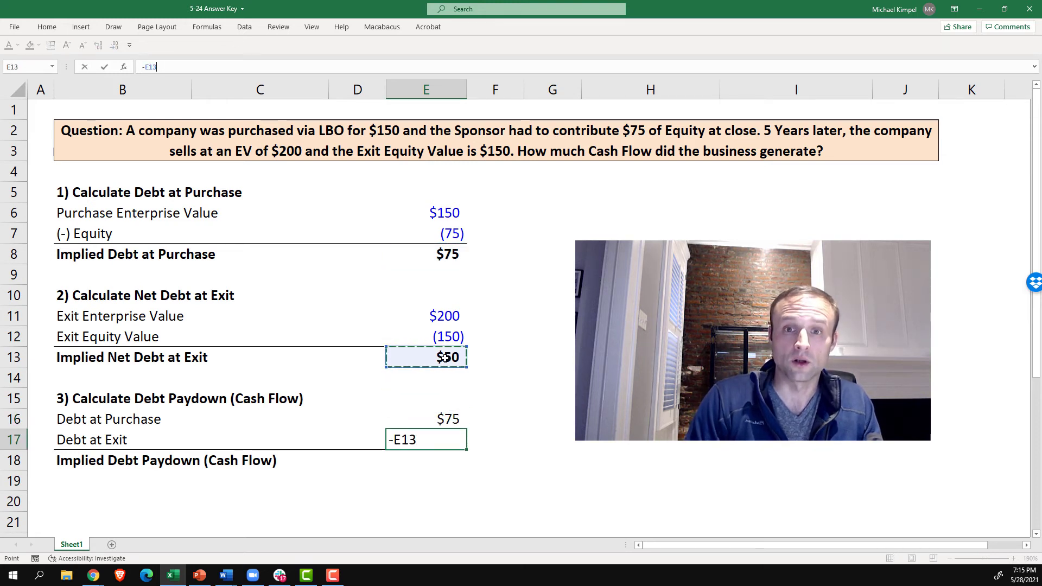
key("ctrl+Return")
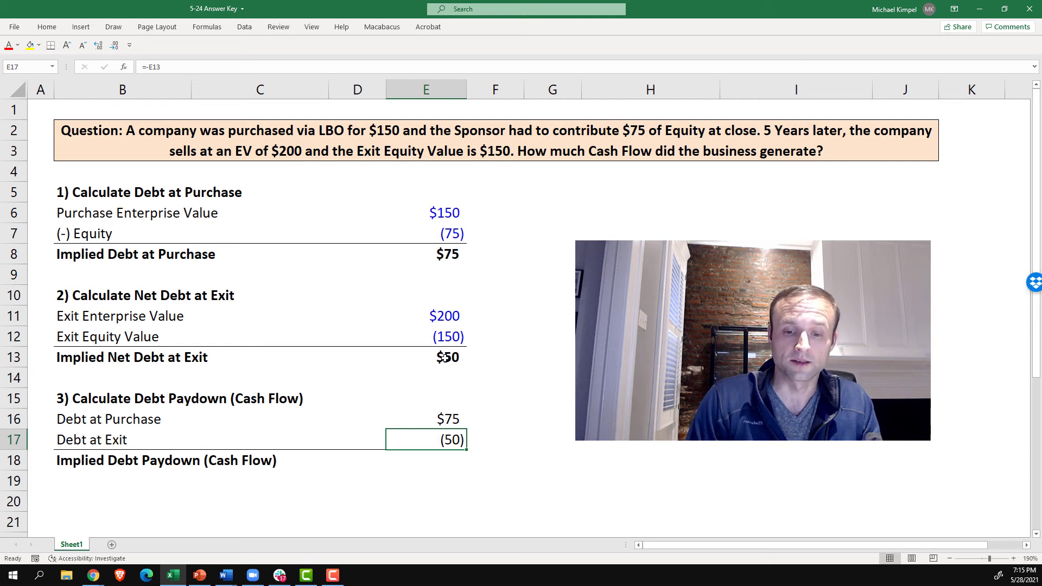
AutoSum E18 as =SUM(E16:E17), giving a $25 implied debt paydown
key("Down")
key("alt+equal")
key("Return")
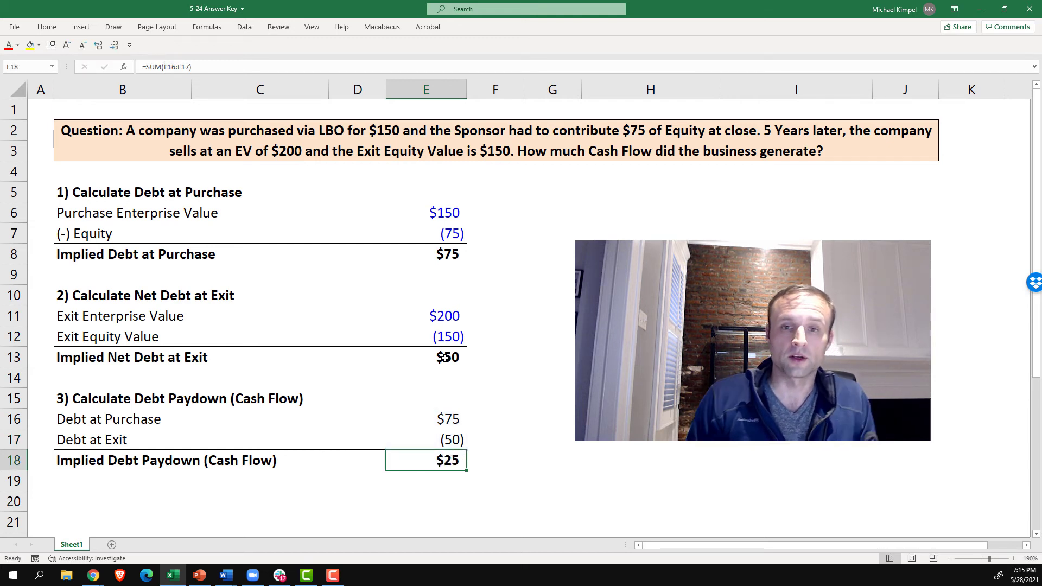